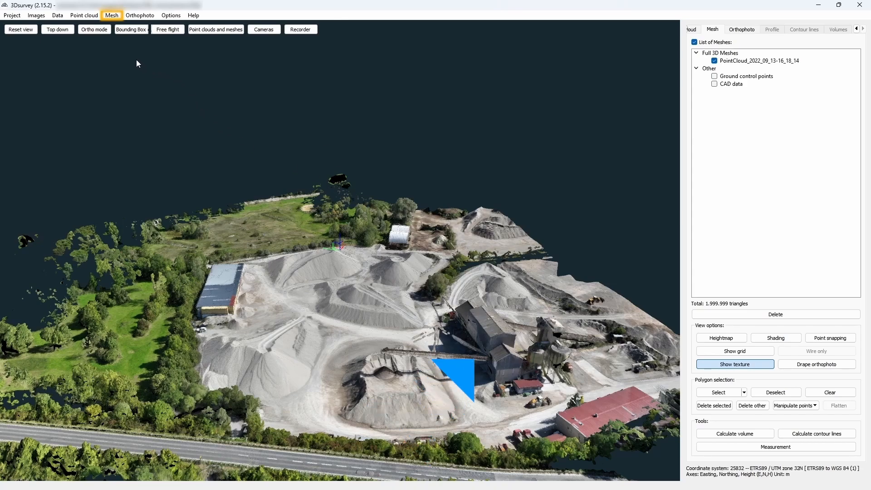
Calculate a regular grid mesh (DSM) from the point cloud with 1,00 m cells, optimized hole filling and 1-cell smoothing.
click(112, 16)
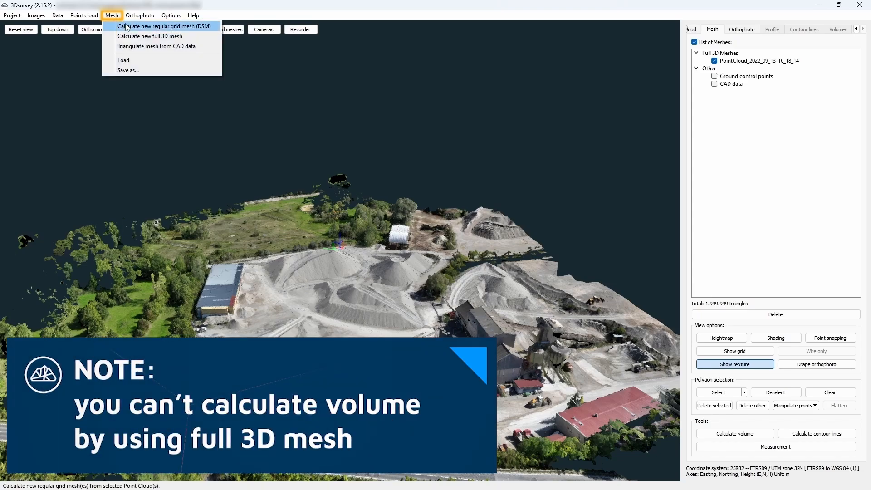
click(127, 26)
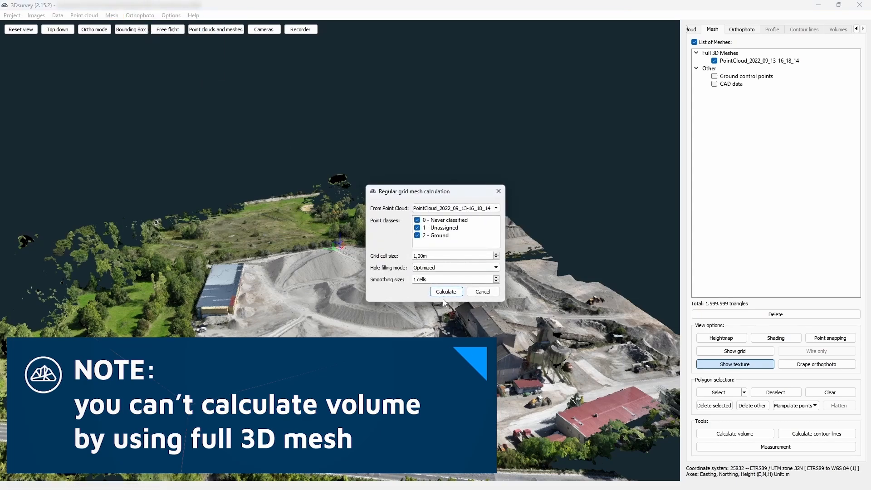
click(446, 295)
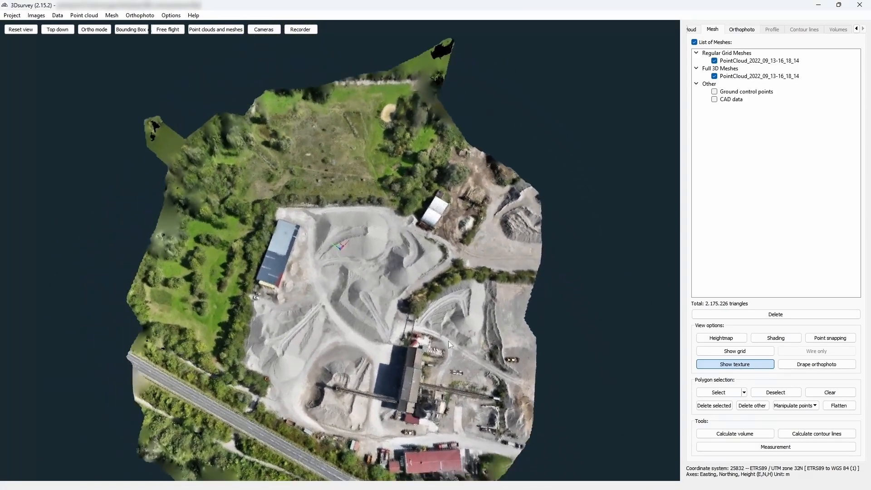
Select the large gravel stockpile between the blue-roofed building and the white sheds by tracing a polygon around its base.
drag(448, 341, 352, 249)
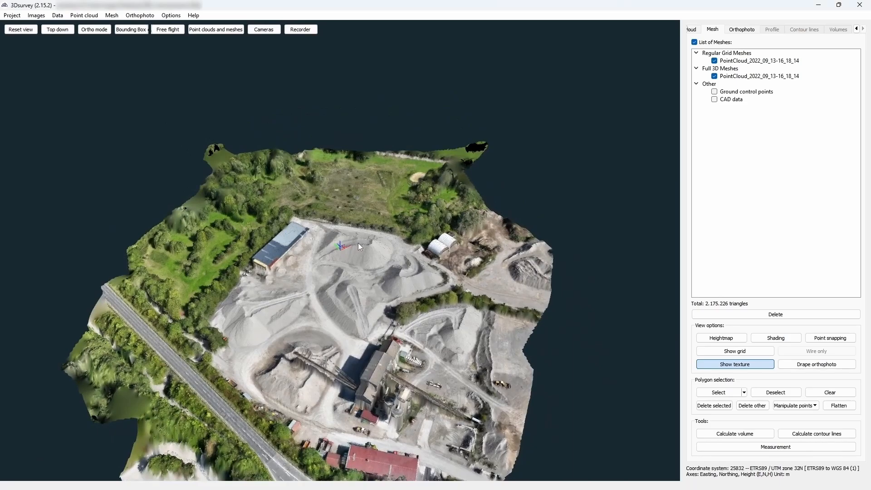
scroll(358, 244, up, 8)
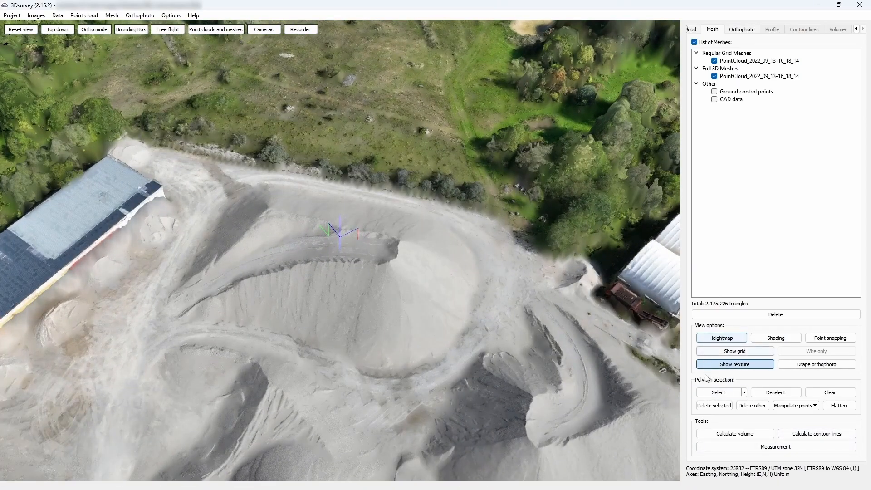
click(722, 392)
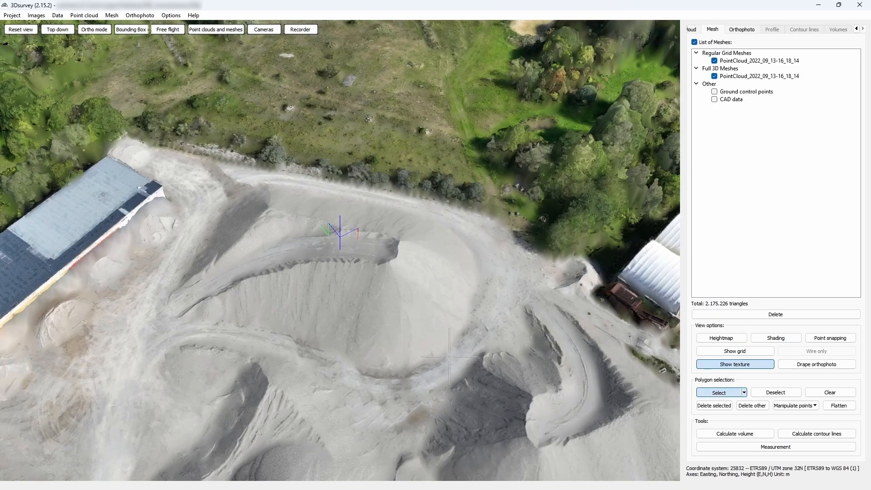
click(154, 331)
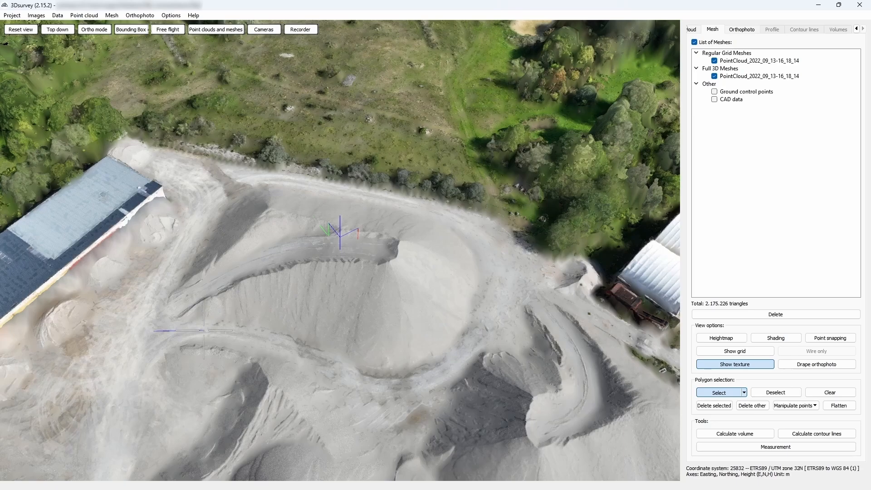
click(228, 332)
click(361, 375)
click(389, 382)
click(417, 378)
click(454, 370)
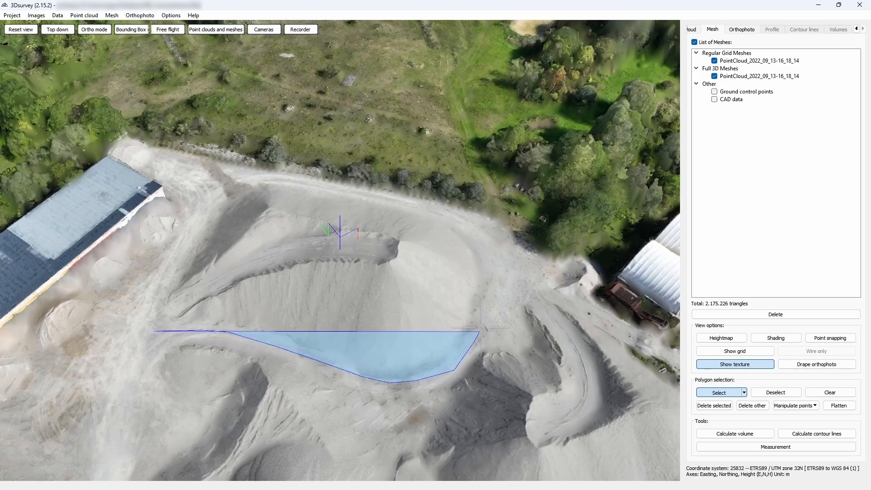
click(474, 342)
click(490, 274)
click(490, 250)
click(474, 219)
click(399, 198)
click(358, 192)
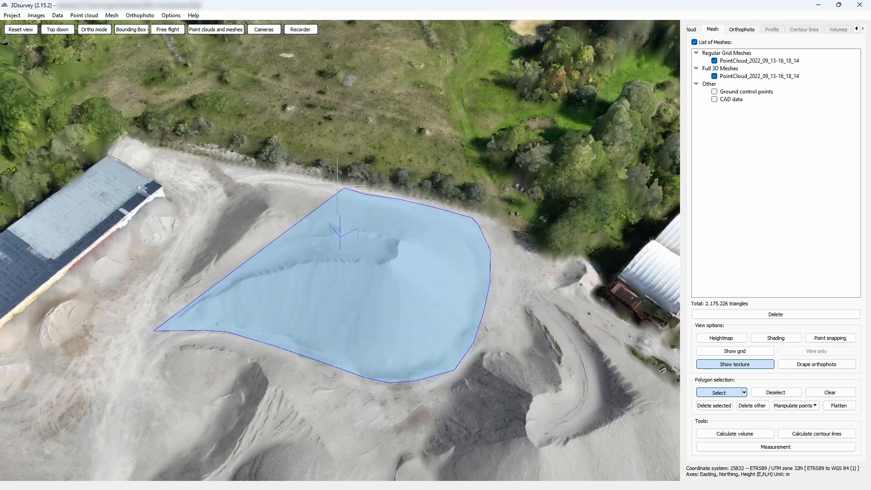
click(331, 184)
click(303, 181)
click(274, 181)
click(252, 182)
click(217, 192)
click(205, 204)
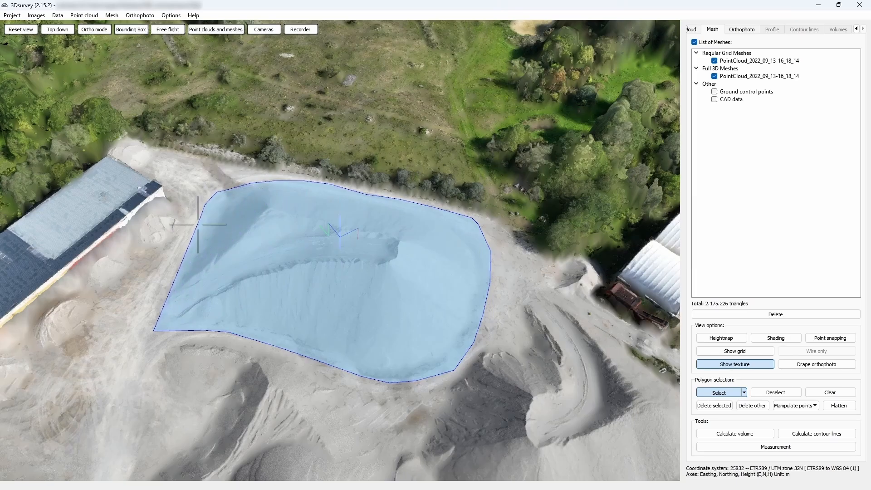
right_click(164, 289)
Deselect the strip of flat ground at the stockpile's foot beside the trees with a polygon.
drag(364, 375, 735, 364)
scroll(333, 364, up, 5)
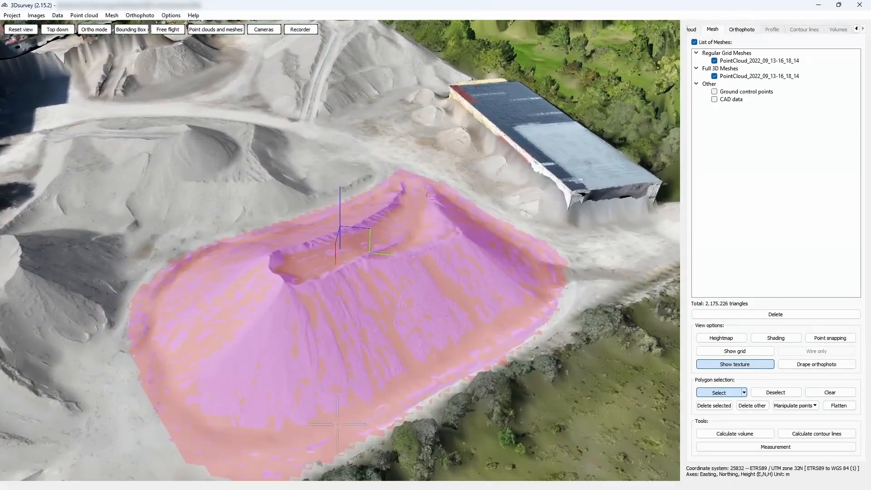
scroll(332, 364, up, 2)
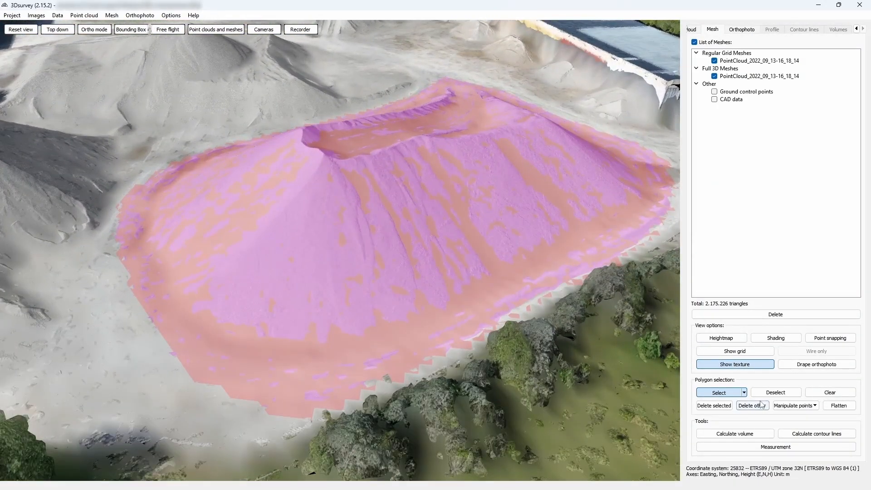
click(775, 392)
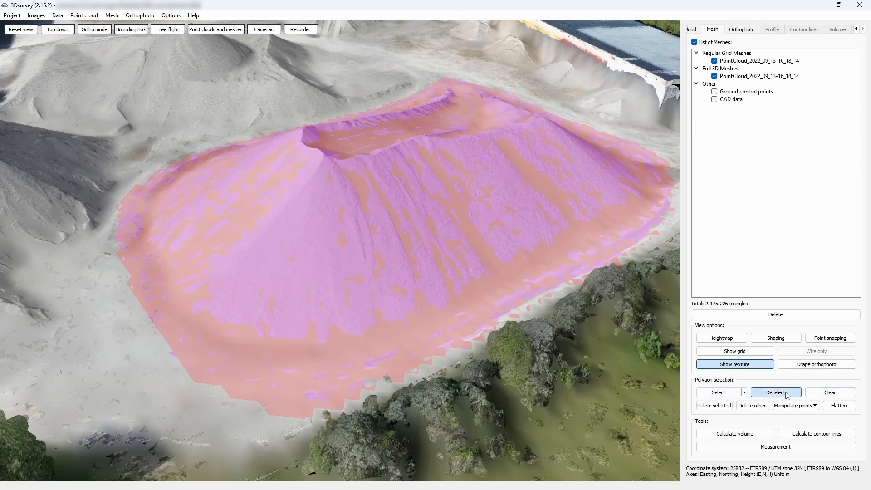
click(203, 366)
click(297, 374)
click(461, 362)
click(442, 389)
click(380, 416)
click(281, 429)
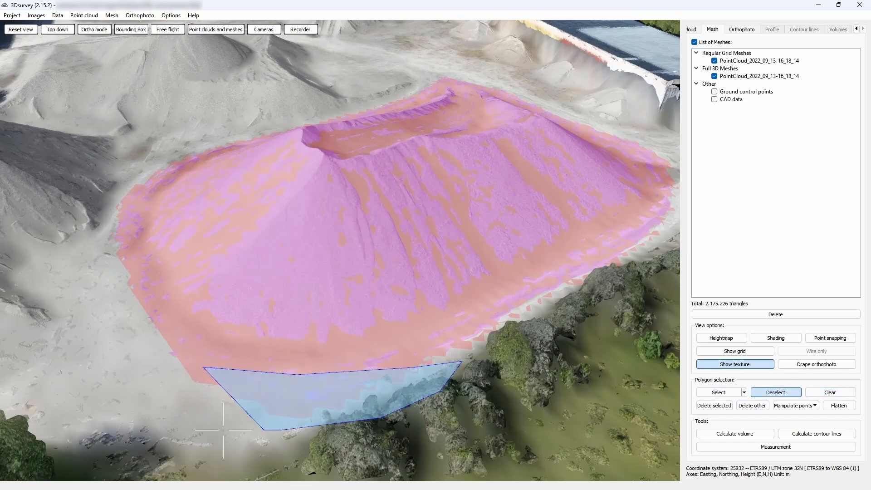
click(196, 429)
click(159, 407)
click(143, 382)
right_click(145, 371)
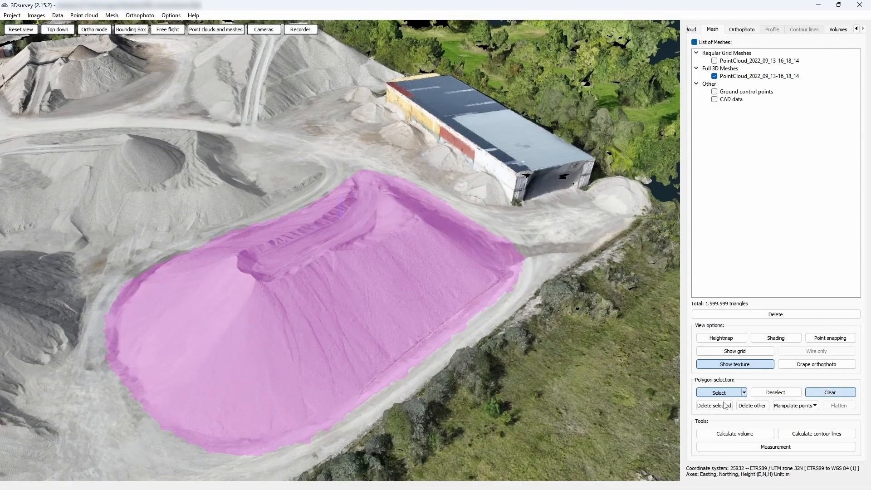
Hide the full 3D mesh and display only the regular grid mesh with the selected stockpile.
click(830, 393)
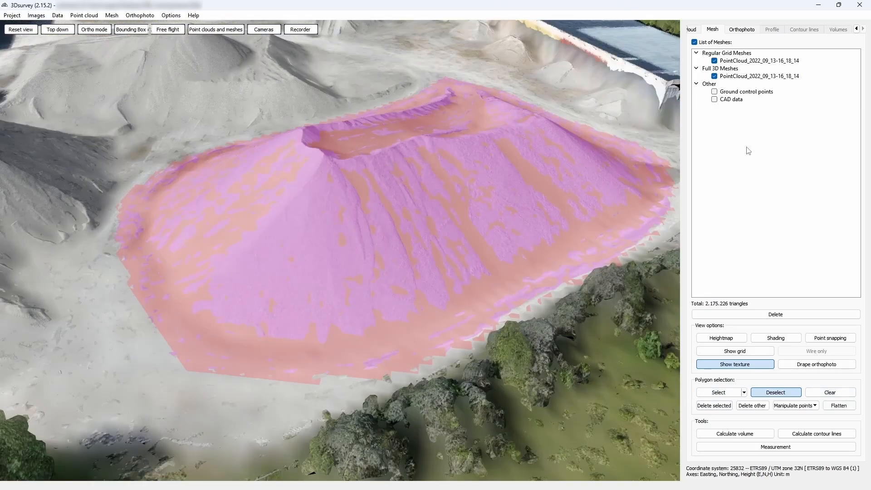
click(714, 61)
scroll(515, 191, down, 4)
drag(393, 271, 494, 263)
scroll(385, 211, down, 1)
drag(385, 211, 388, 272)
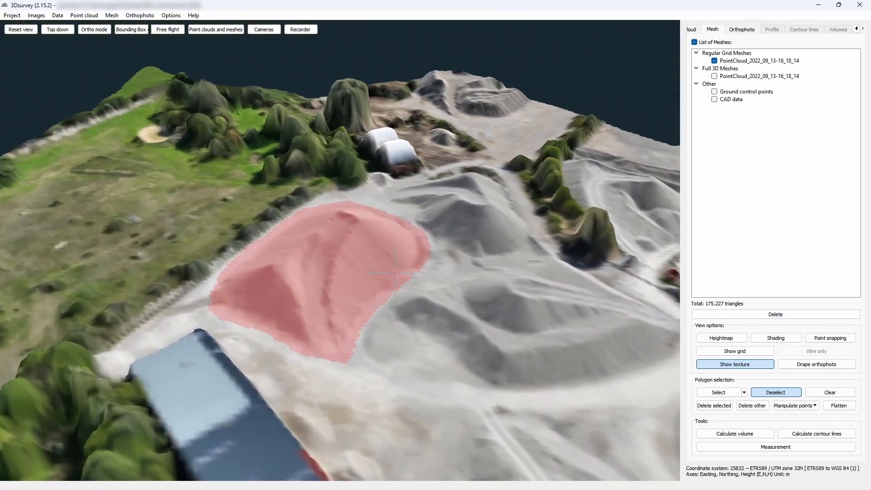
Calculate the stockpile's volume from the current selection, using Interpolate surface as initial and PointCloud_2022_09_13-16_18_14 as final surface.
click(718, 435)
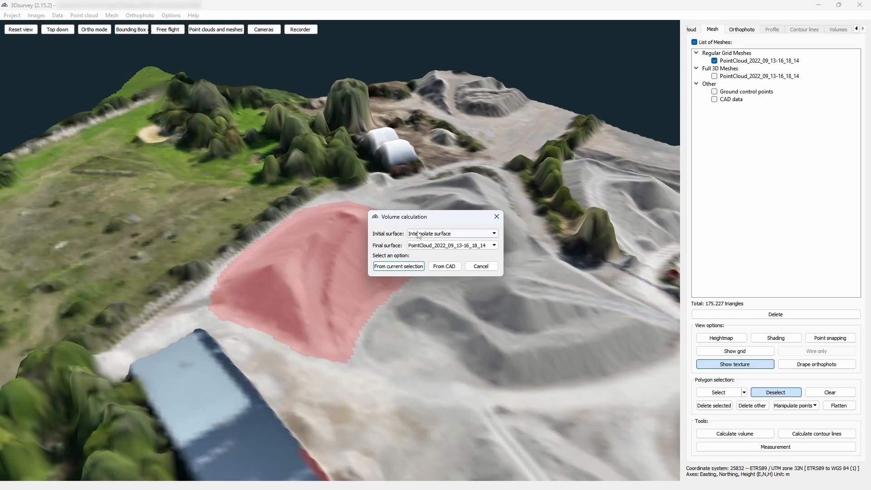
click(439, 234)
click(440, 236)
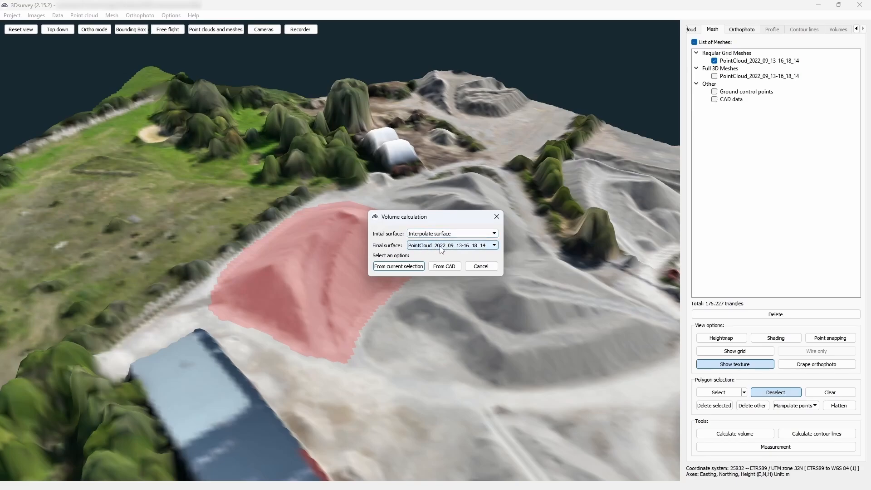
click(471, 246)
click(471, 248)
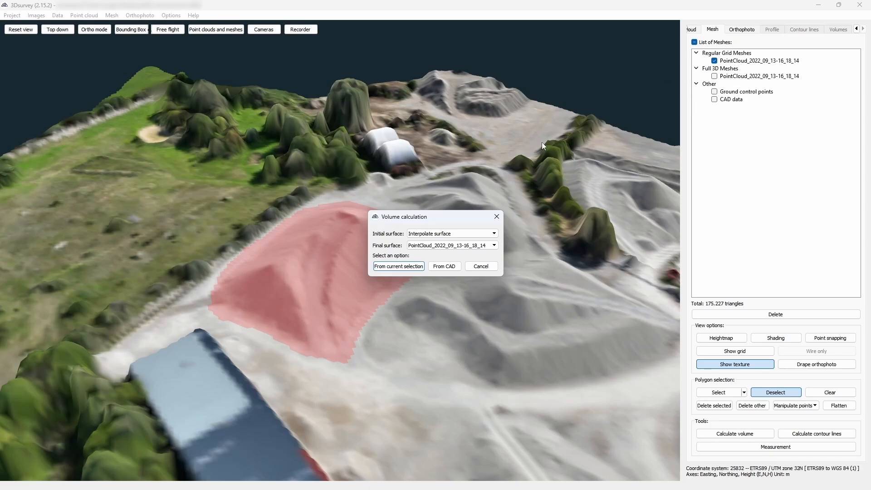
click(401, 268)
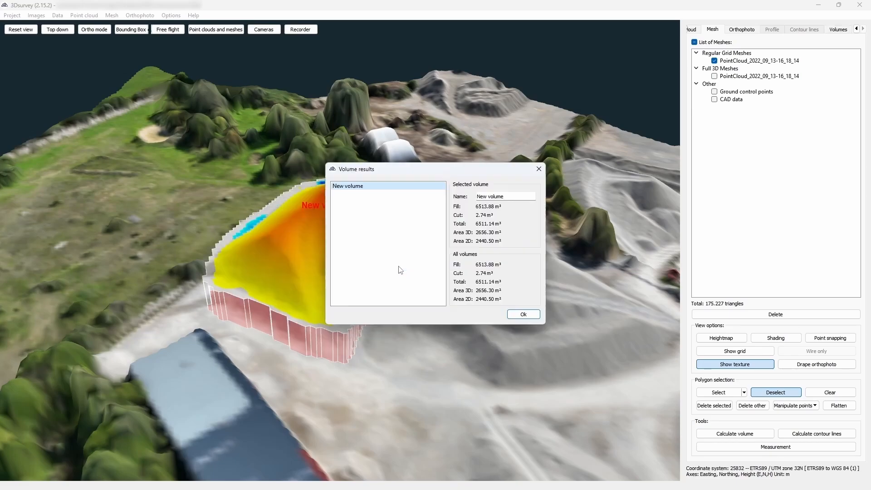
Name the calculated volume Volume1 and close the volume results.
drag(443, 175, 546, 154)
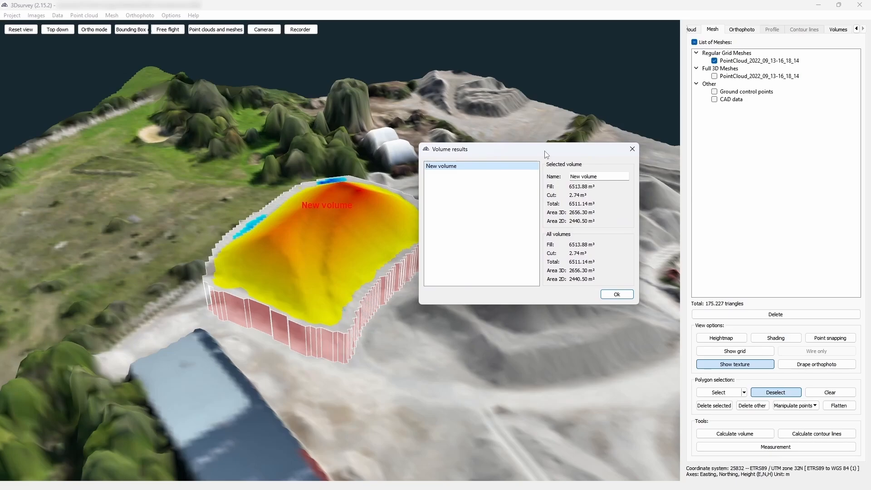
drag(612, 178, 536, 185)
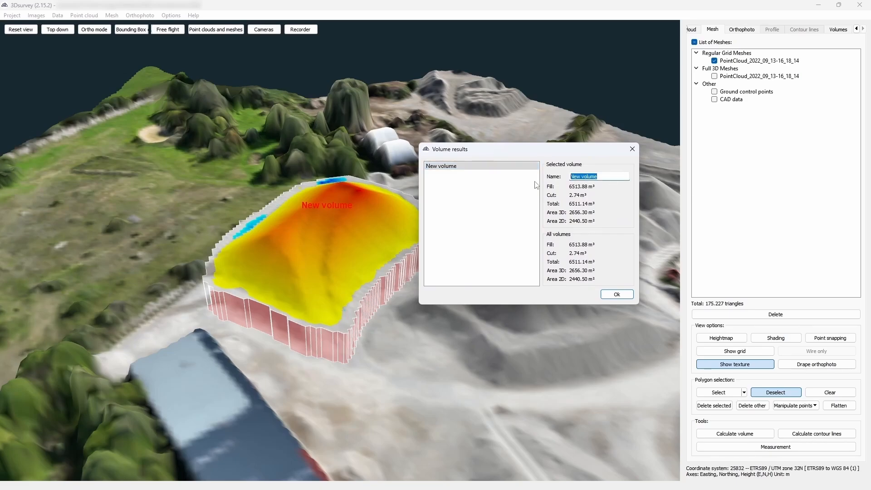
text(Vo)
key(Return)
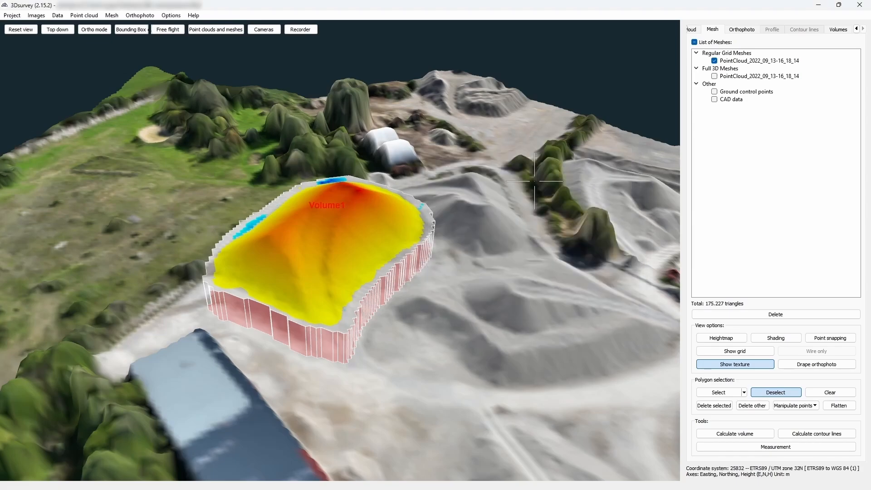
Display the full 3D mesh around the volume in place of the regular grid mesh.
drag(534, 181, 662, 187)
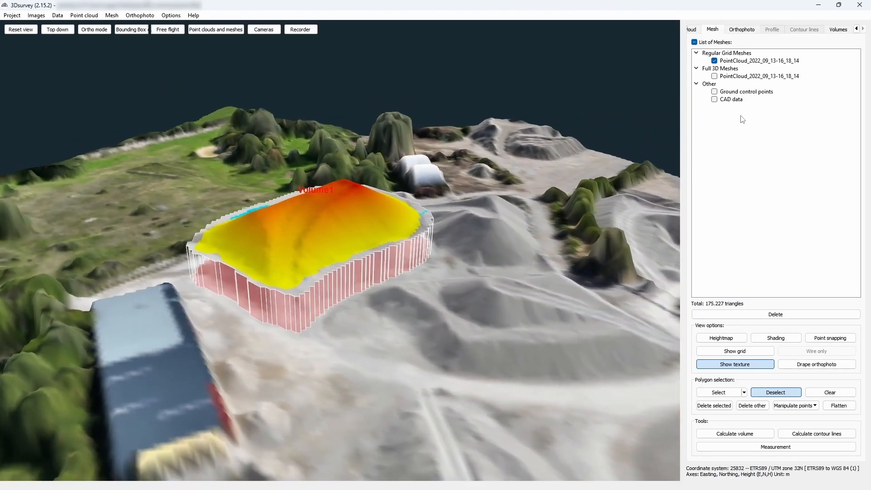
click(714, 76)
click(715, 61)
drag(476, 253, 511, 271)
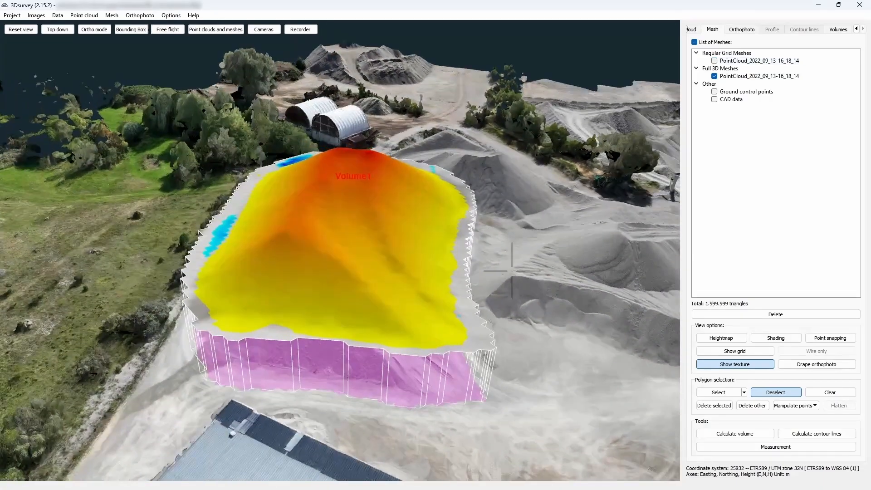
Open the list of volumes and examine Volume1's cut and fill heatmap, point heights and total results from several sides.
click(832, 30)
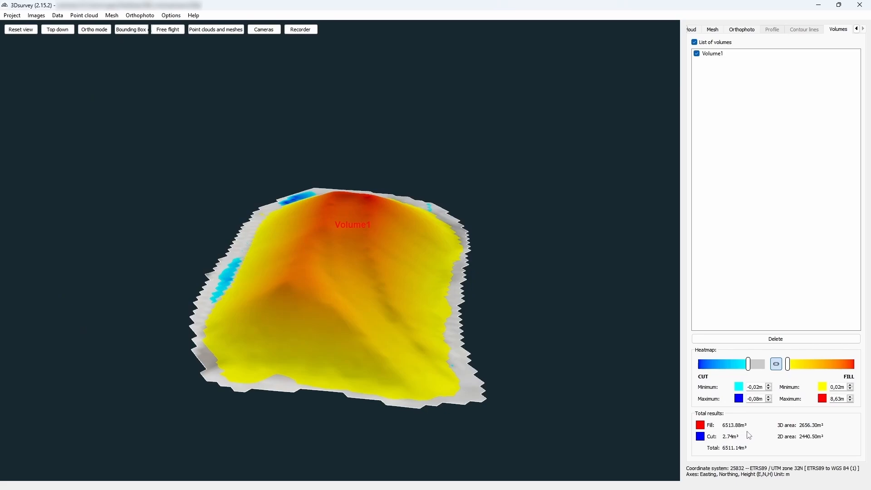
drag(531, 410, 671, 378)
scroll(489, 336, down, 5)
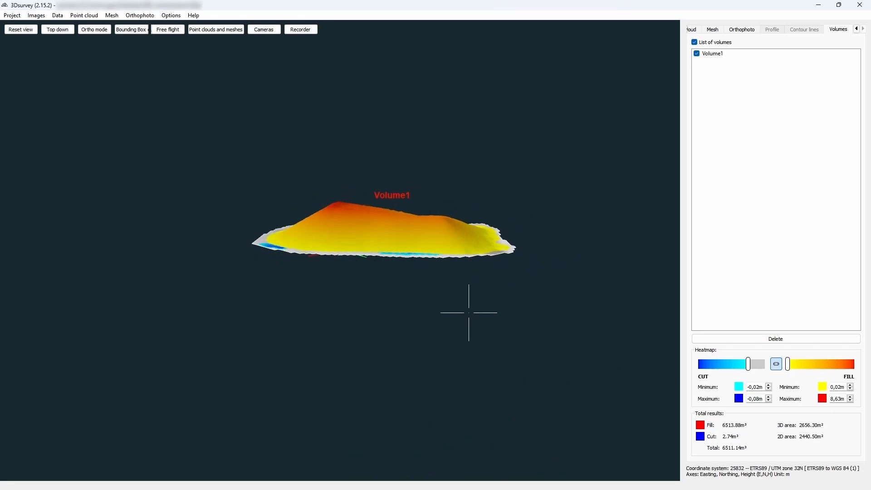
drag(409, 267, 610, 273)
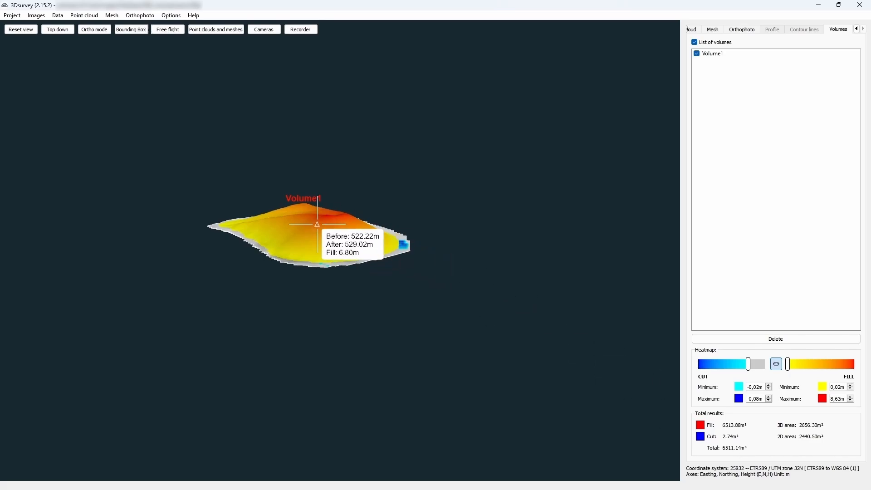
scroll(339, 230, up, 1)
scroll(313, 212, down, 1)
scroll(311, 211, up, 1)
drag(311, 211, 403, 364)
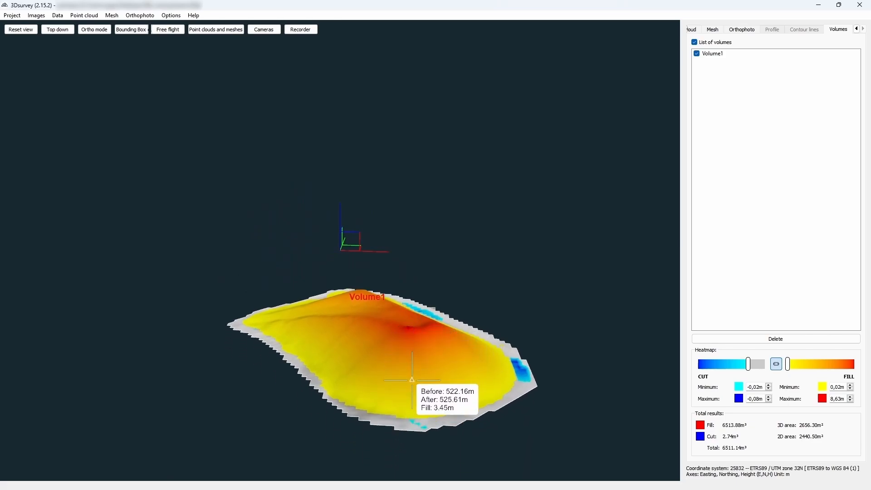
drag(410, 414, 666, 449)
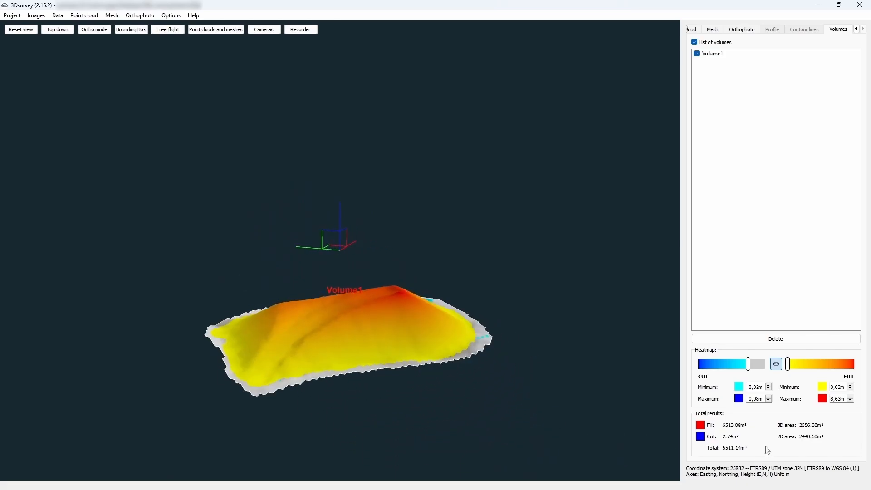
Rename Volume1 in the list of volumes to Volume.
click(714, 55)
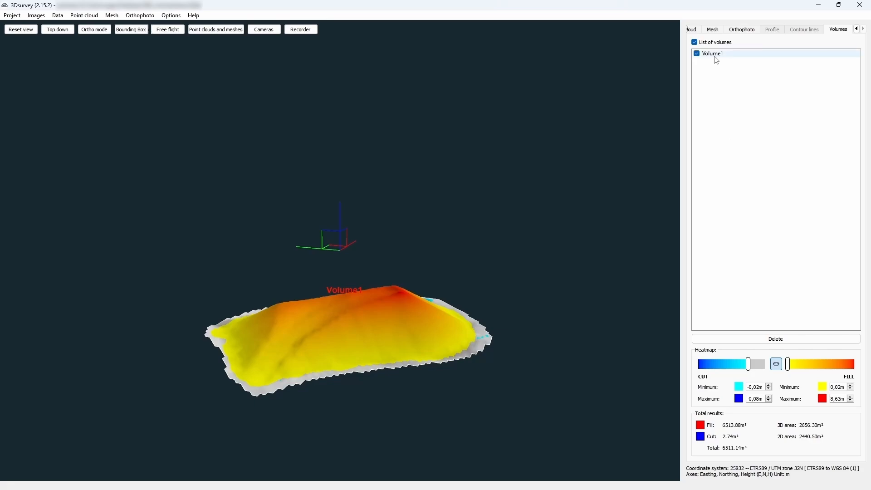
click(715, 55)
key(End)
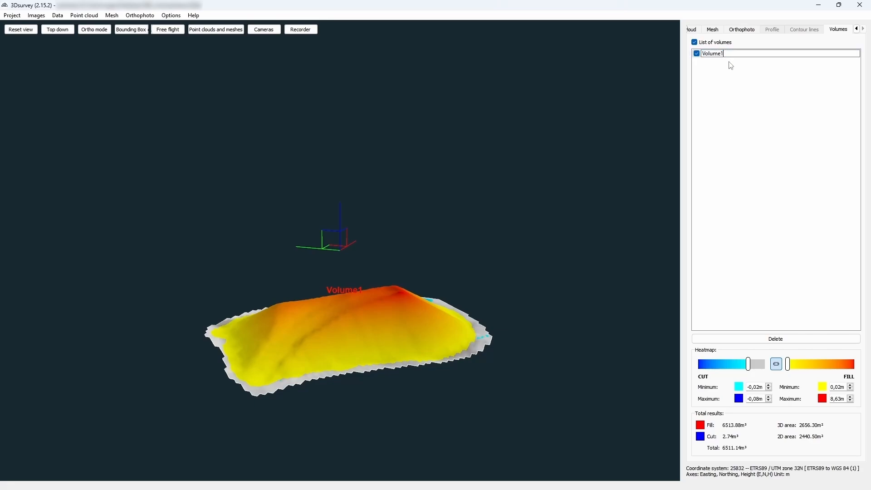
key(BackSpace)
key(Return)
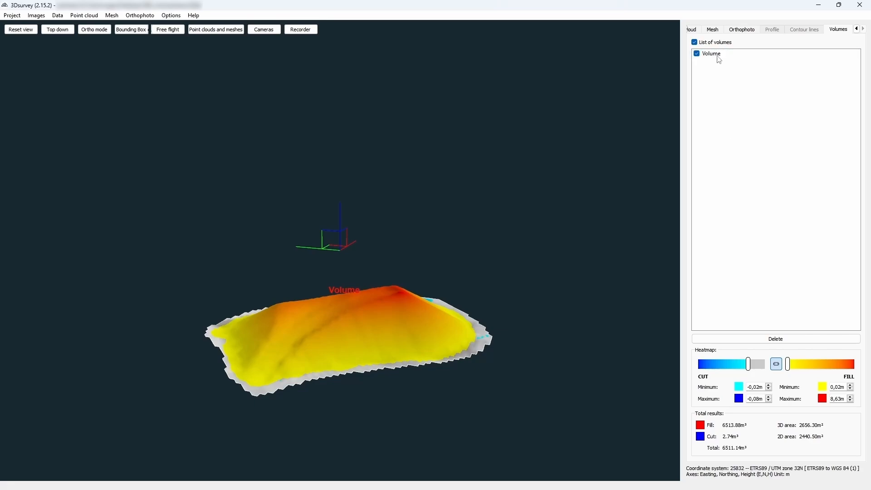
Delete the volume named Volume from the list of volumes and confirm the deletion.
click(778, 339)
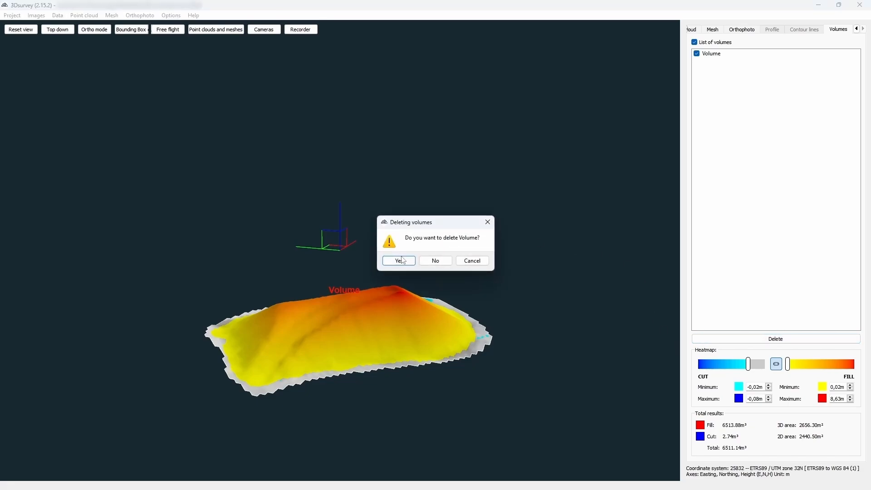
click(402, 260)
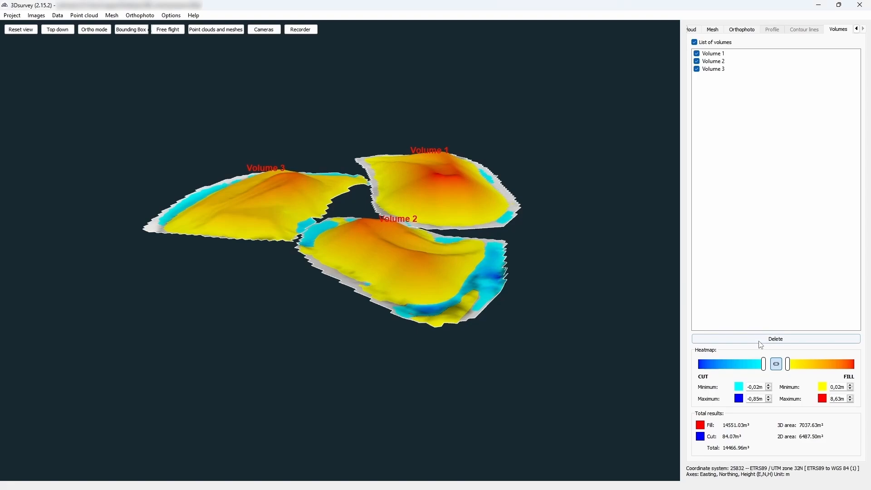
Request deletion of the listed Volume 1, Volume 2 and Volume 3, and dismiss the confirmation without deleting any.
click(759, 340)
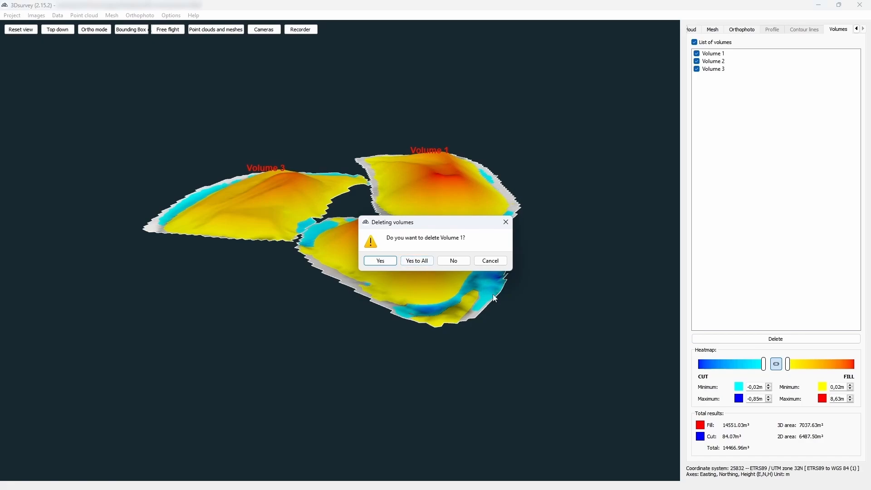
click(507, 225)
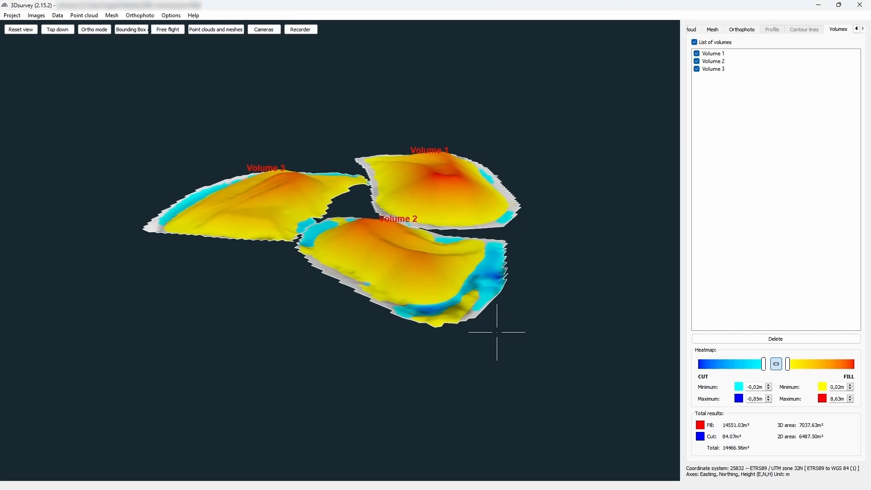
Show the full 3D mesh around the three volumes and hide the regular grid mesh.
drag(497, 333, 633, 269)
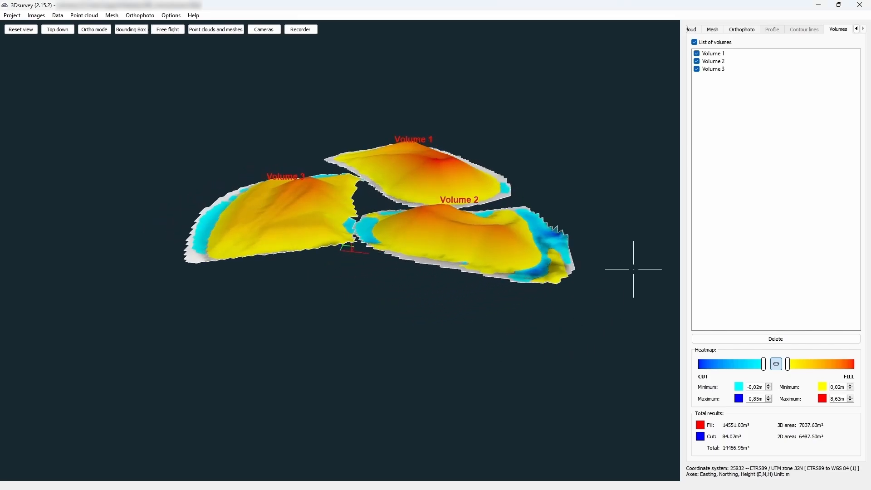
click(712, 29)
click(715, 76)
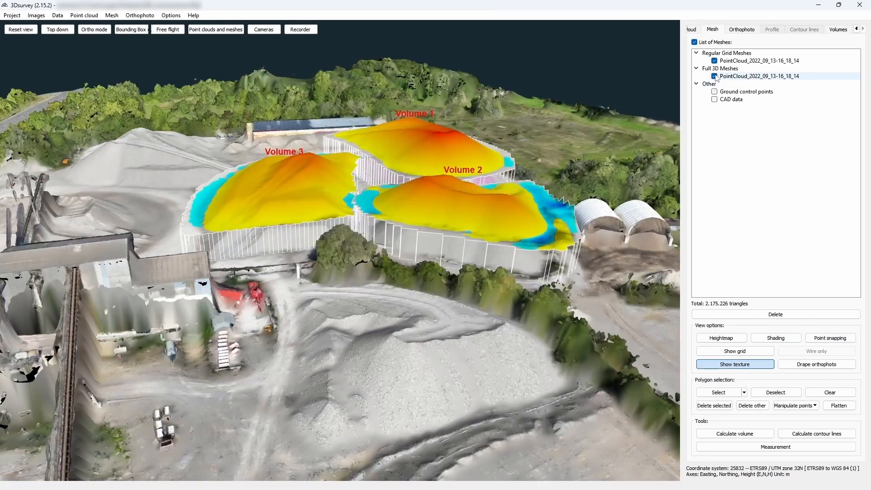
click(713, 62)
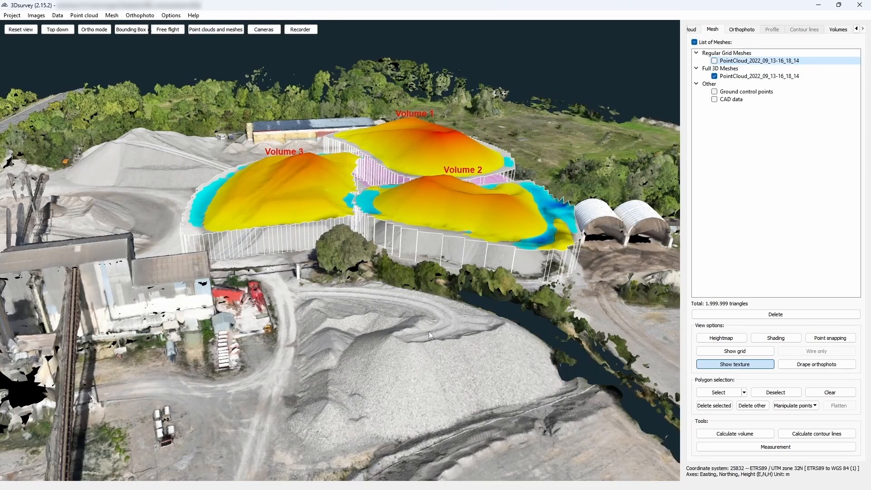
Clear the polygon selection still highlighted on the mesh beneath Volume 1.
drag(430, 331, 546, 317)
drag(491, 251, 501, 294)
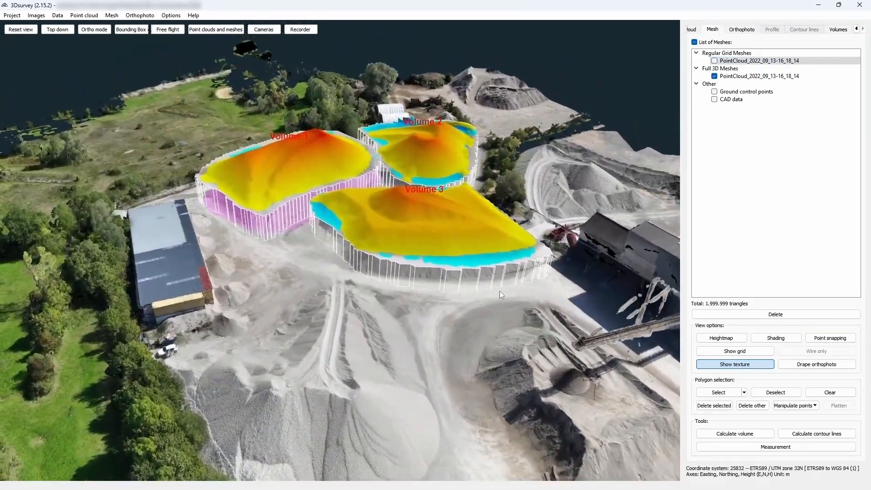
click(842, 394)
Examine the three volumes' heatmaps from several sides, first within the full 3D mesh and up close within the point cloud.
drag(392, 301, 380, 285)
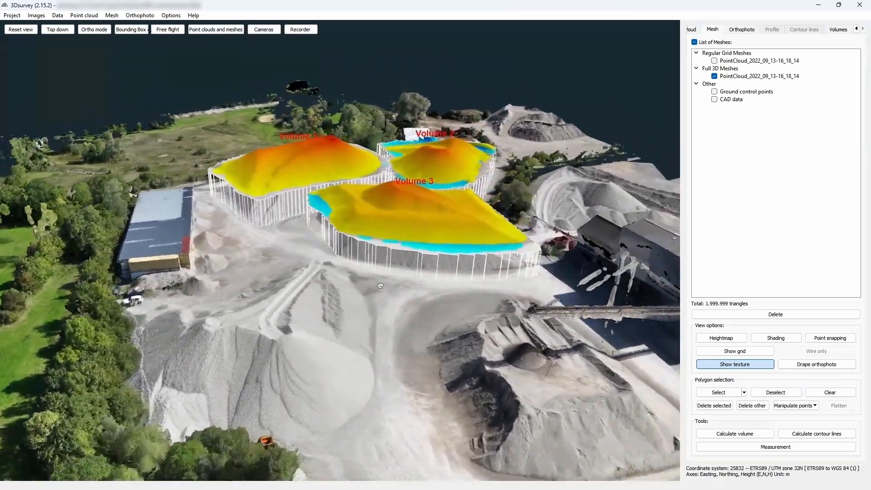
drag(520, 326, 484, 266)
drag(386, 259, 498, 306)
click(691, 29)
drag(532, 270, 491, 328)
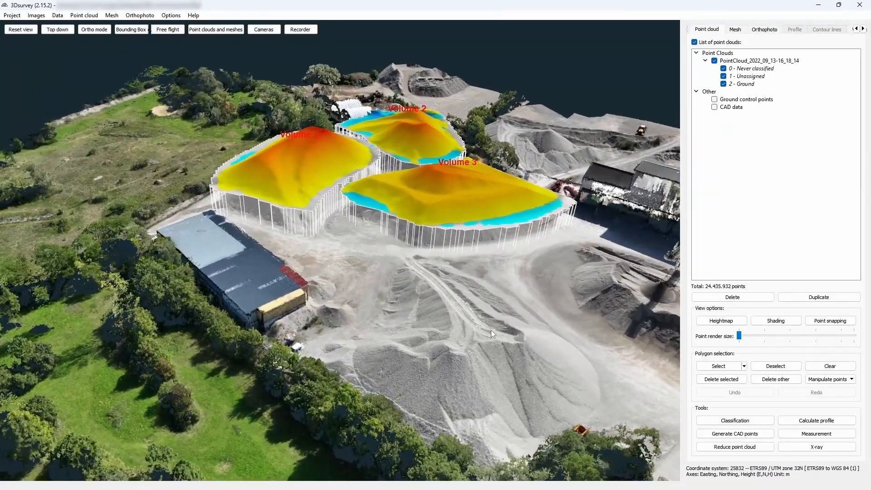
scroll(491, 328, up, 3)
scroll(520, 271, up, 2)
drag(521, 270, 376, 422)
scroll(472, 286, up, 2)
scroll(401, 351, down, 3)
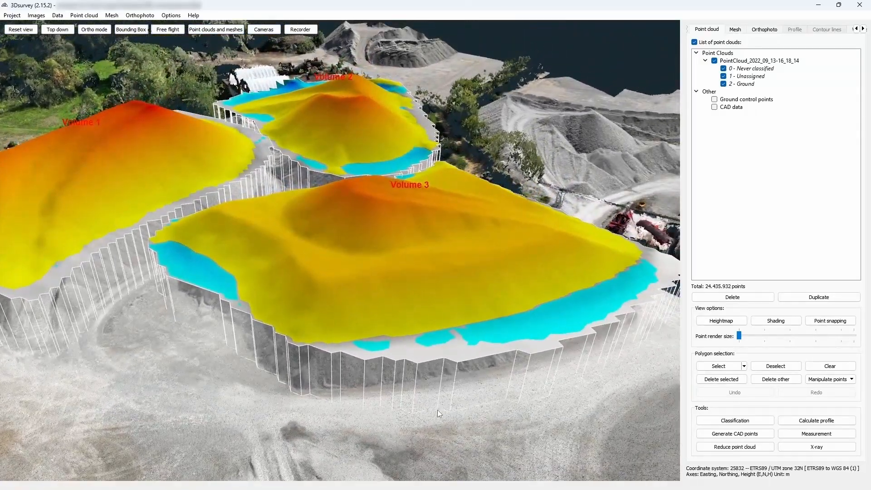